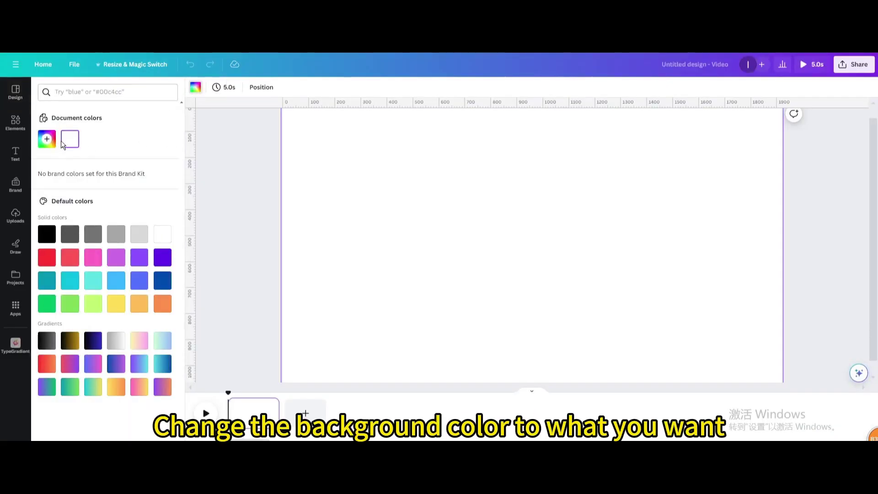
# Step: Fill the blank video page with a solid purple background
pyautogui.click(163, 259)
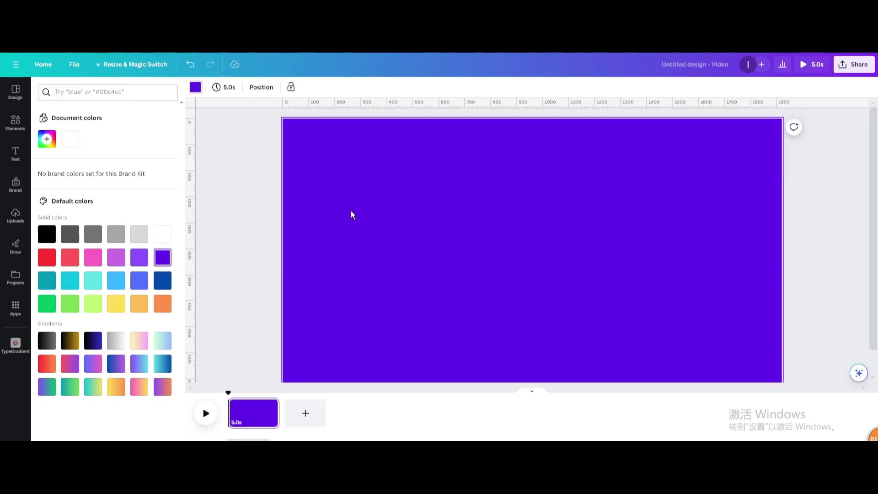
# Step: Add a heading that reads 'CANVAS' in all capital letters
pyautogui.click(15, 156)
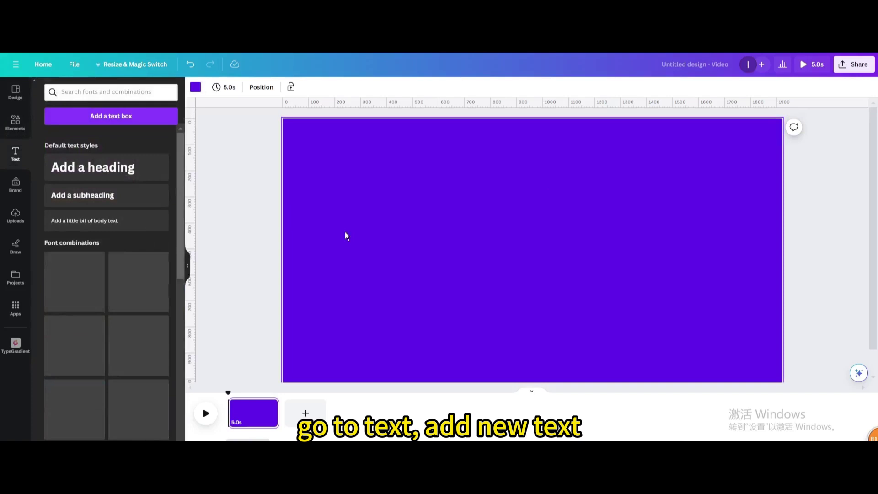
pyautogui.click(136, 174)
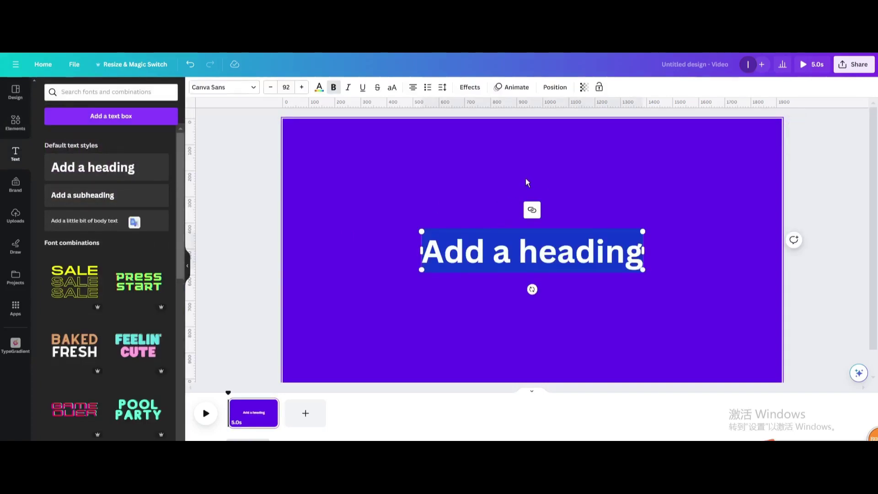
pyautogui.write('canva')
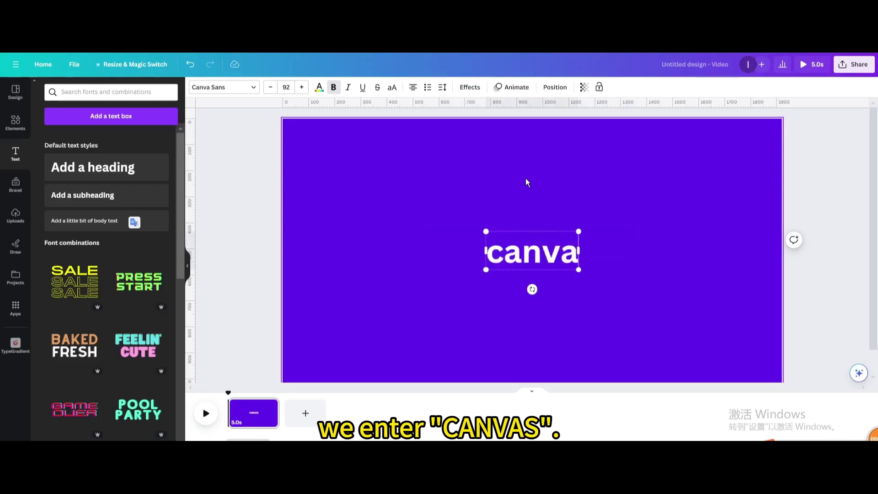
pyautogui.write('s')
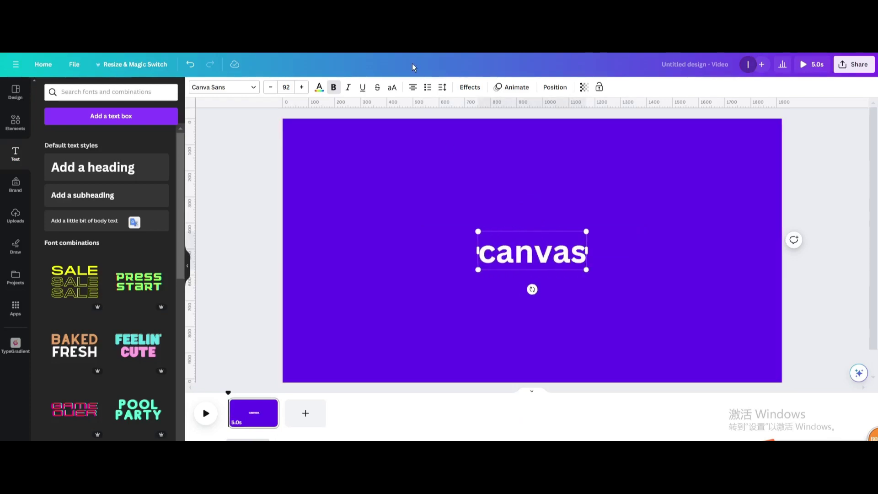
pyautogui.click(392, 87)
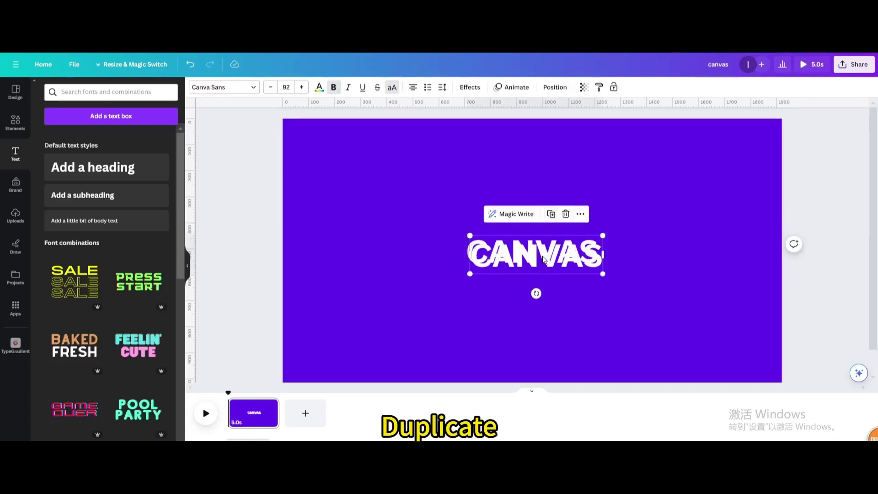
# Step: Duplicate the heading, change the copy to 'CREATIONS', and stack it beneath CANVAS
pyautogui.click(547, 210)
pyautogui.doubleClick(537, 289)
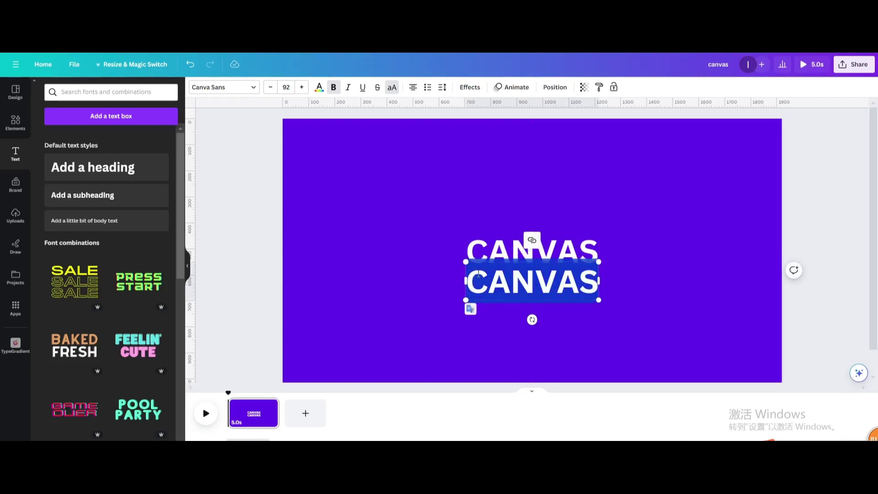
pyautogui.write('CREA')
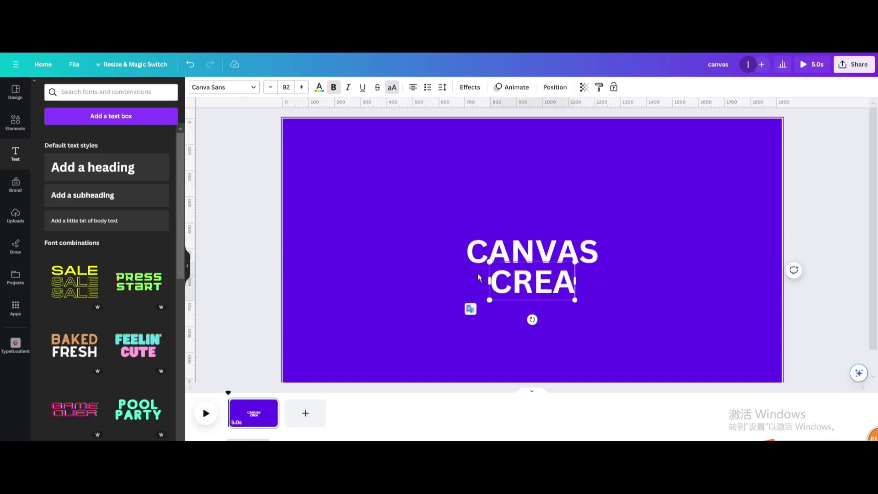
pyautogui.write('TIONS')
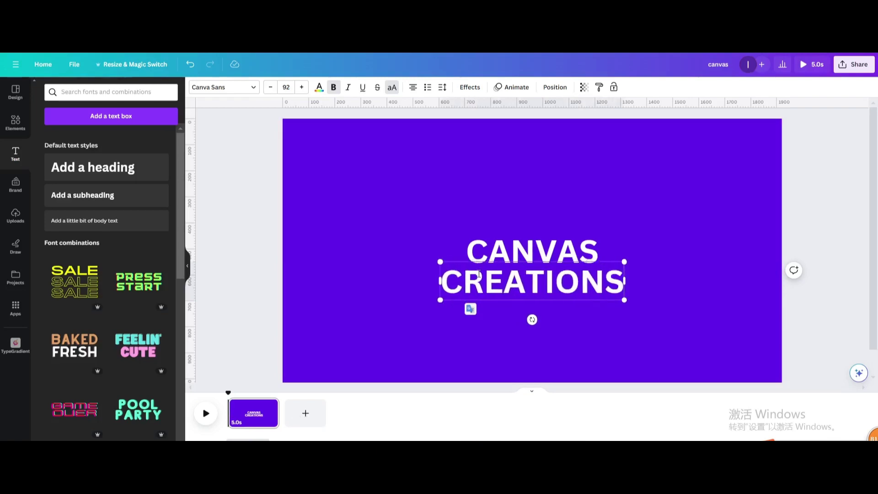
pyautogui.click(505, 254)
pyautogui.moveTo(514, 258); pyautogui.dragTo(514, 237)
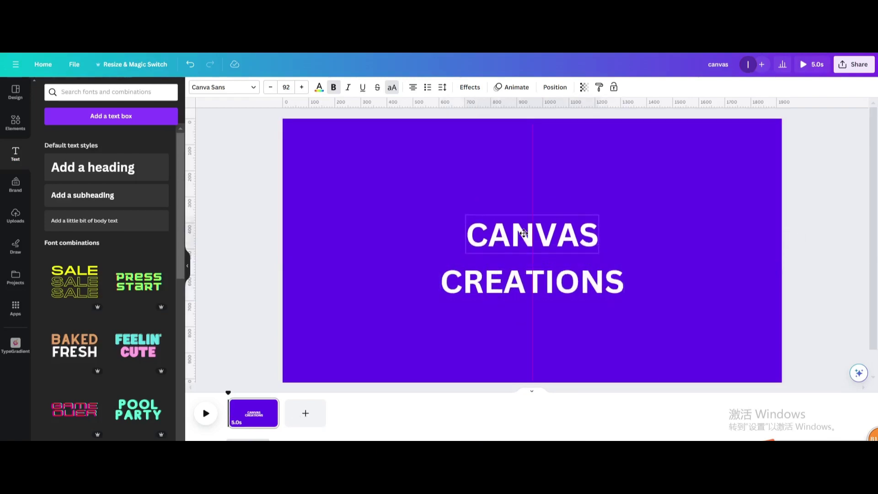
pyautogui.moveTo(560, 286); pyautogui.dragTo(560, 269)
# Step: Group the two title lines, shrink the group slightly, and centre it on the page
pyautogui.moveTo(634, 292); pyautogui.dragTo(417, 221)
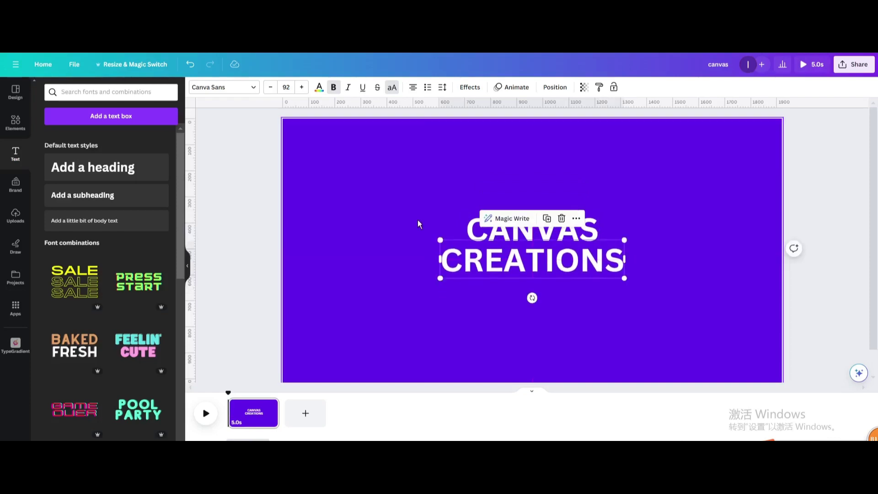
pyautogui.hotkey('ctrl', 'g')
pyautogui.moveTo(589, 268); pyautogui.dragTo(573, 274)
pyautogui.moveTo(521, 257); pyautogui.dragTo(546, 268)
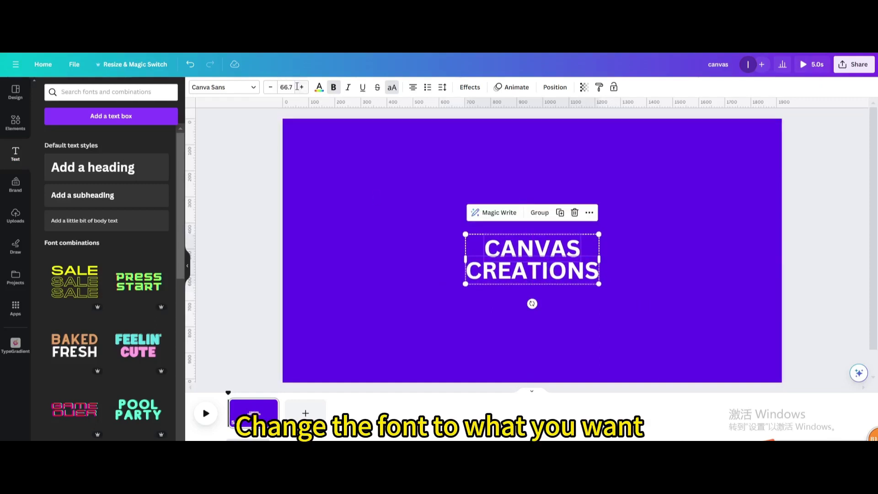
# Step: Set the title in the Anton font with letter spacing widened to about 111
pyautogui.click(250, 89)
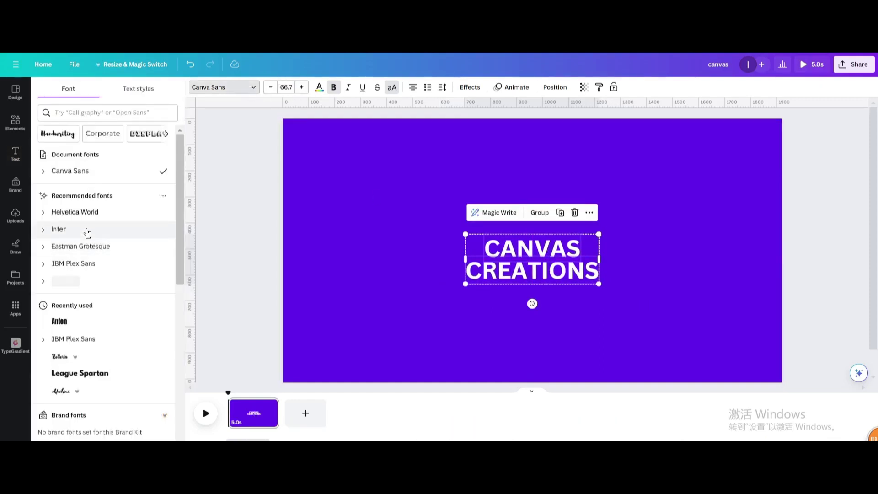
pyautogui.scroll(-2, 82, 216)
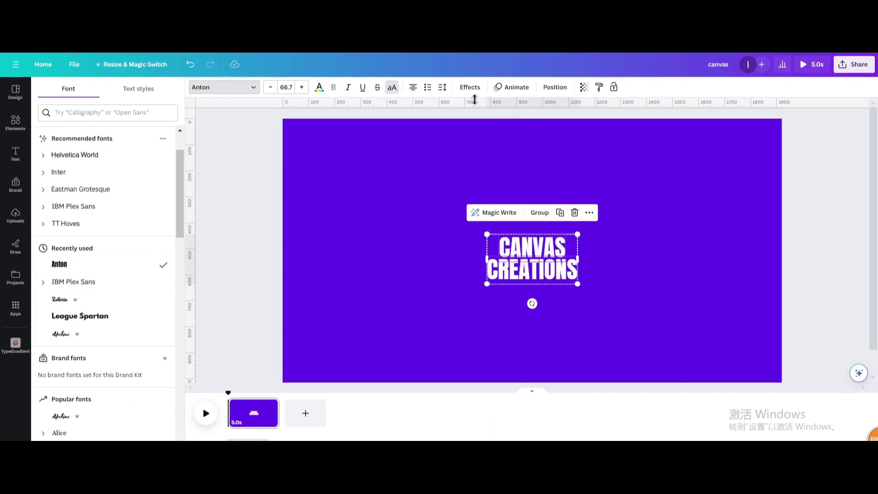
pyautogui.click(442, 87)
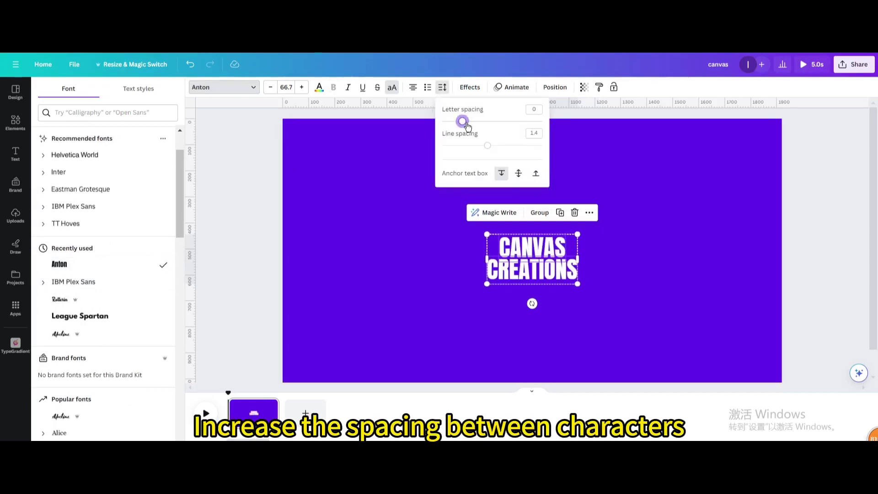
pyautogui.moveTo(466, 126); pyautogui.dragTo(474, 126)
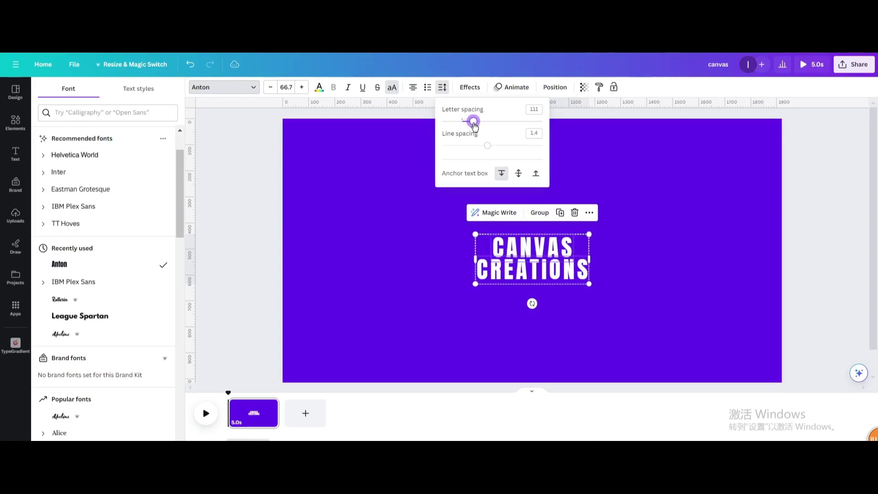
pyautogui.click(632, 254)
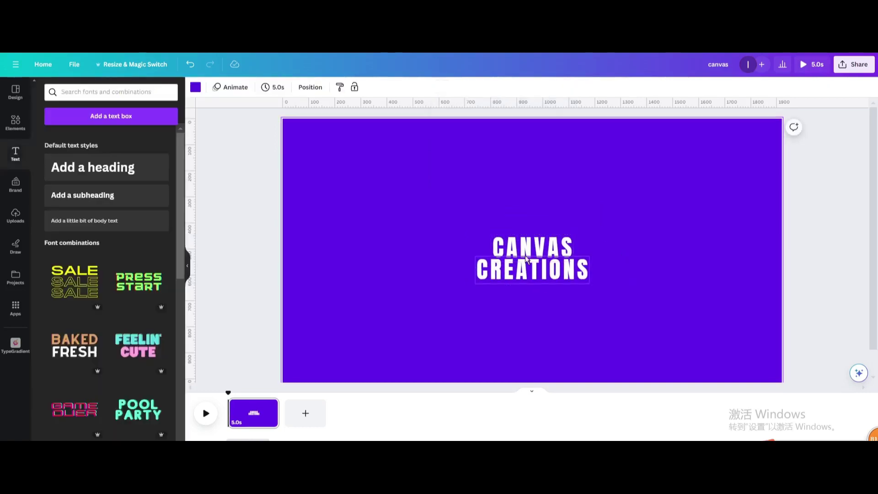
# Step: Colour the CREATIONS line coral red, leaving CANVAS white
pyautogui.click(530, 269)
pyautogui.click(320, 87)
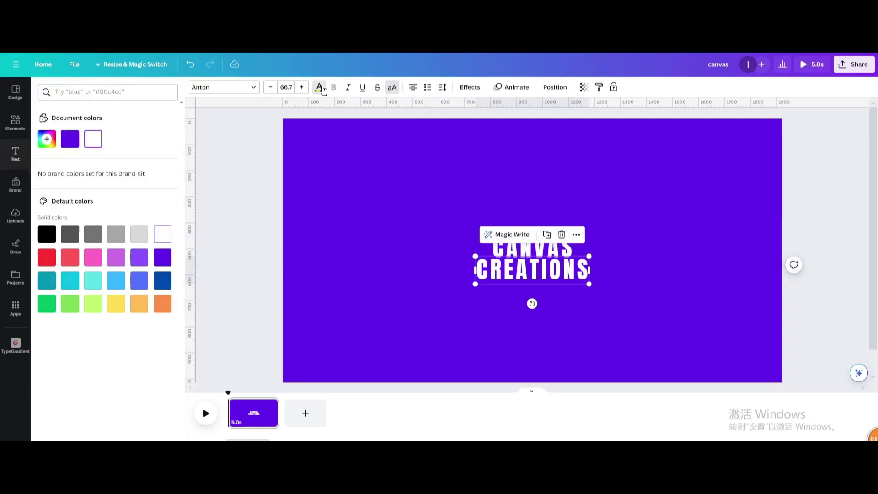
pyautogui.click(67, 261)
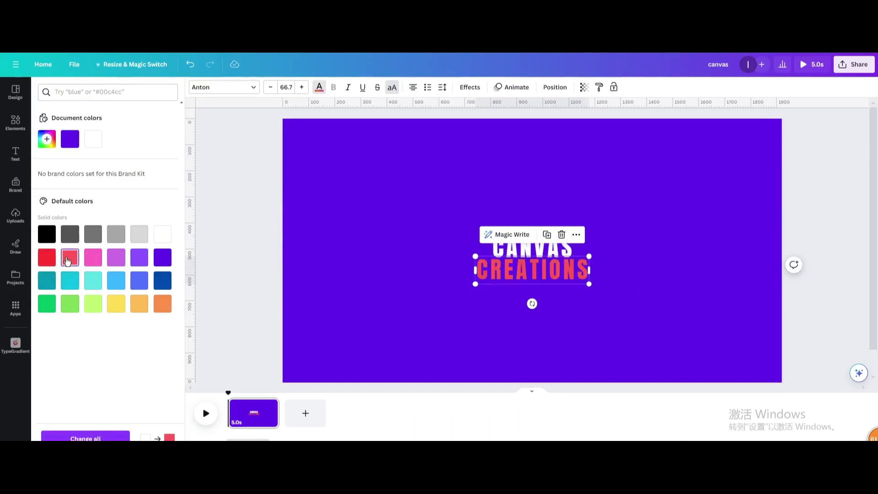
pyautogui.click(289, 235)
pyautogui.click(527, 252)
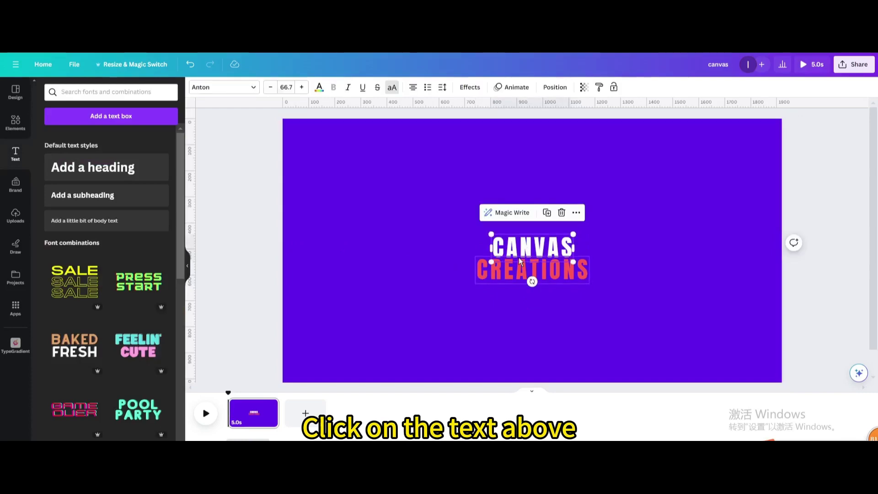
# Step: Apply a Pan entrance animation to CANVAS and a Baseline rise to CREATIONS
pyautogui.click(512, 88)
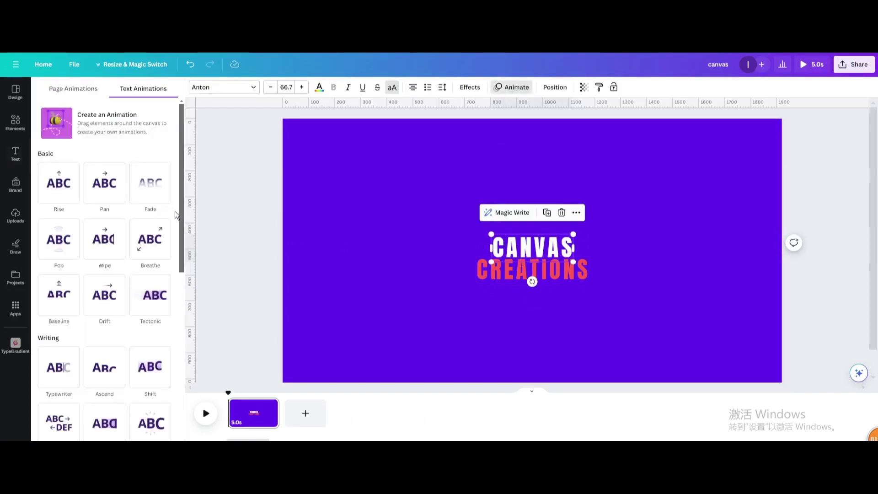
pyautogui.click(103, 184)
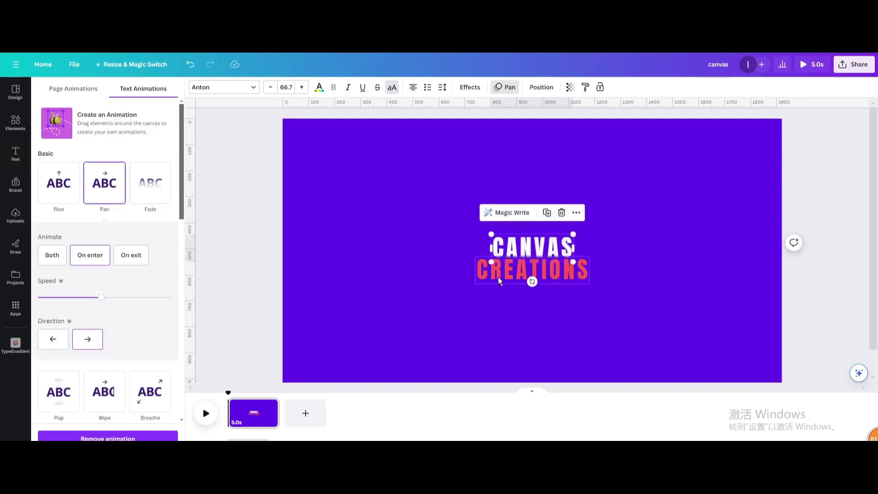
pyautogui.scroll(-1, 108, 251)
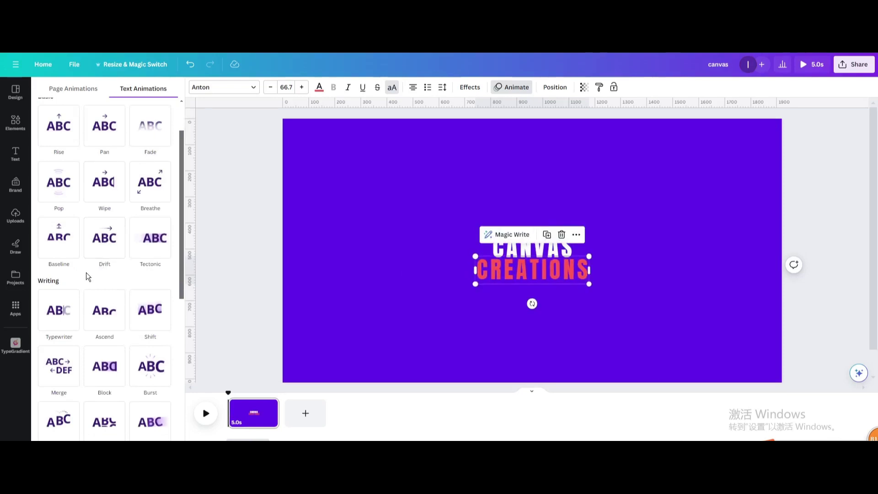
pyautogui.click(57, 243)
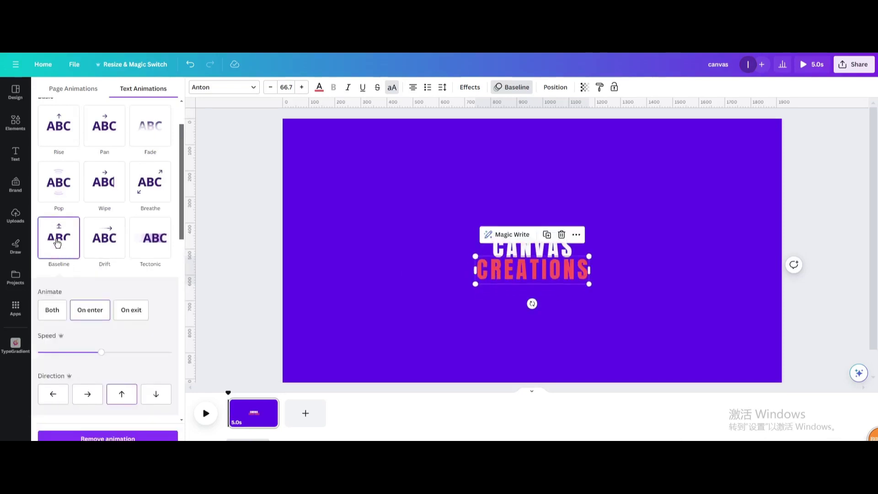
pyautogui.click(9, 125)
# Step: Search the Elements library for 'circle' and show only the Graphics results
pyautogui.click(78, 92)
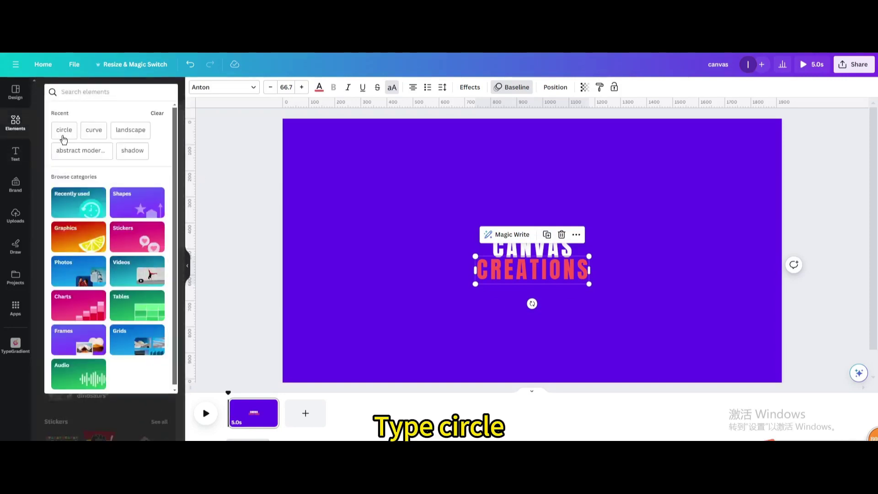
pyautogui.click(70, 132)
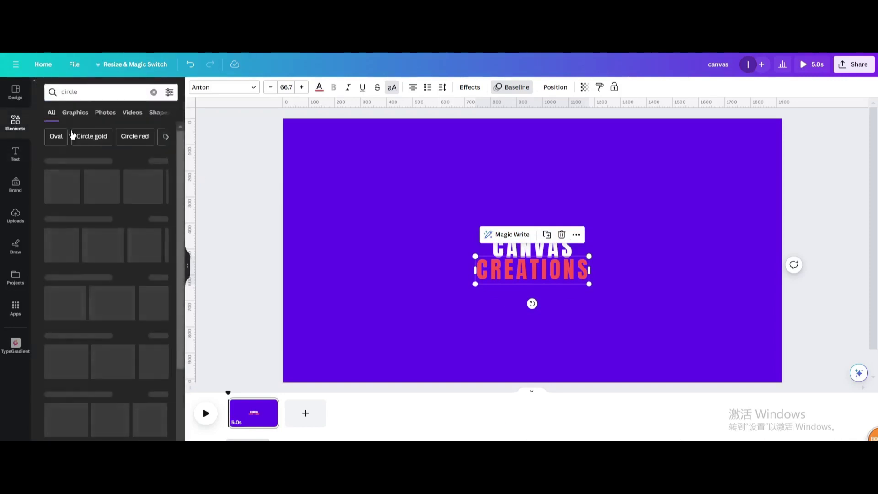
pyautogui.click(76, 113)
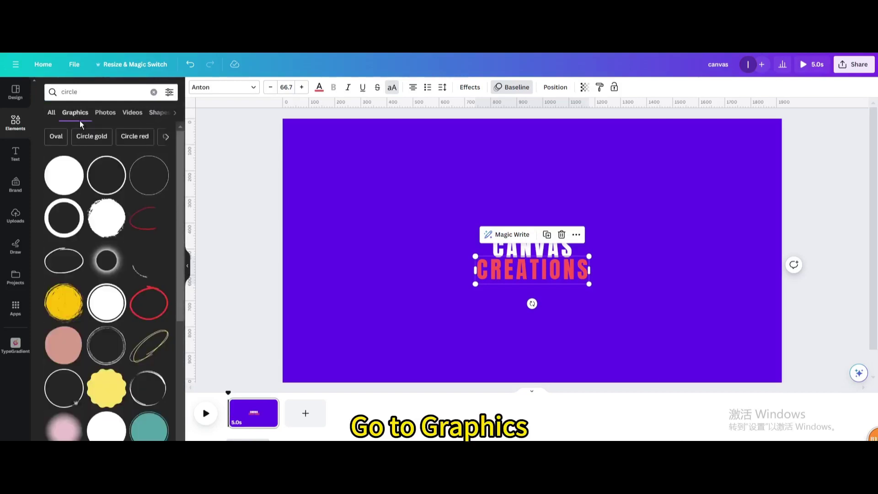
pyautogui.scroll(-2, 97, 218)
pyautogui.scroll(-1, 97, 219)
pyautogui.scroll(-1, 97, 226)
pyautogui.scroll(-1, 96, 227)
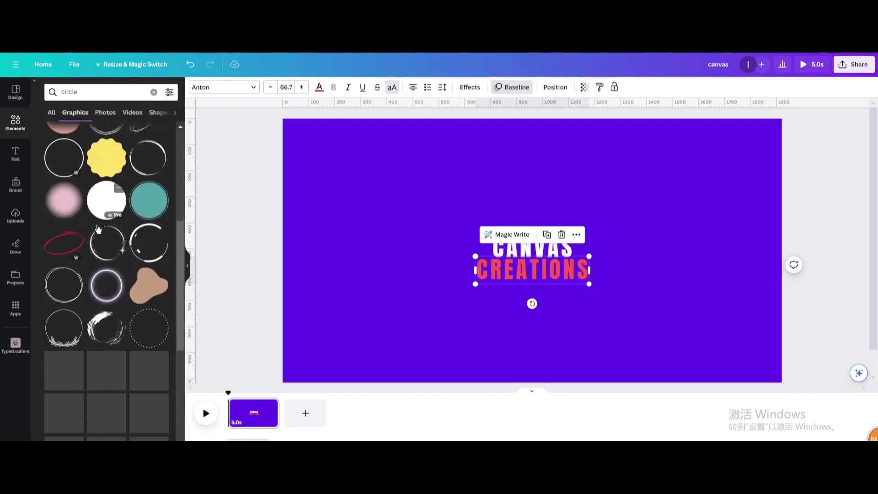
pyautogui.scroll(-1, 97, 229)
pyautogui.scroll(-1, 96, 229)
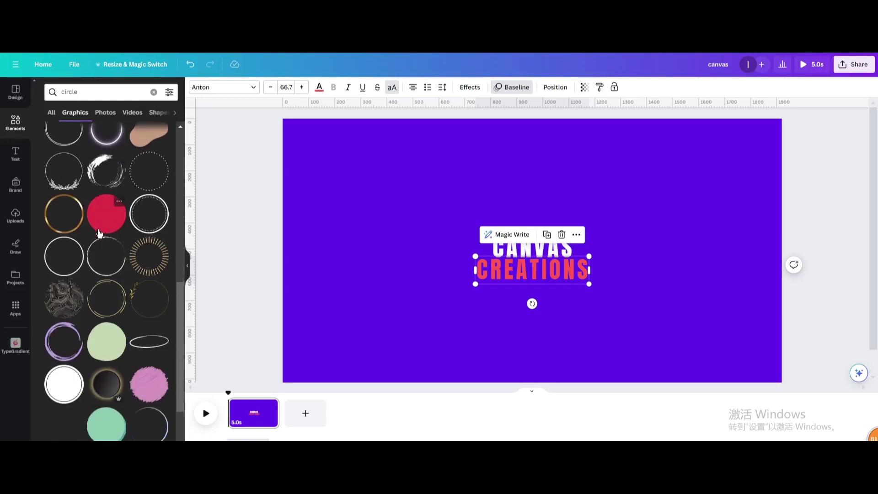
# Step: Add the sunburst circle, enlarge it around the title, and colour its rays white
pyautogui.click(157, 253)
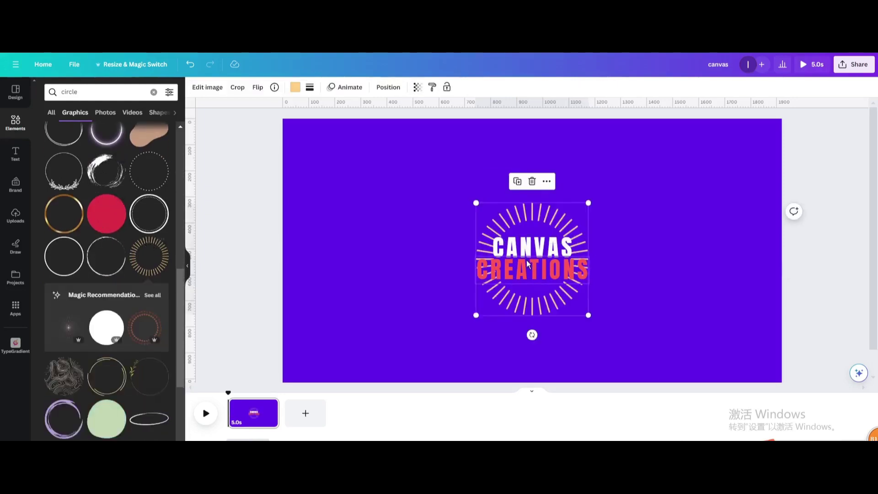
pyautogui.moveTo(594, 322)
pyautogui.mouseDown()
pyautogui.moveTo(630, 357)
pyautogui.moveTo(611, 356)
pyautogui.moveTo(652, 379)
pyautogui.moveTo(578, 311)
pyautogui.moveTo(568, 315)
pyautogui.mouseUp()
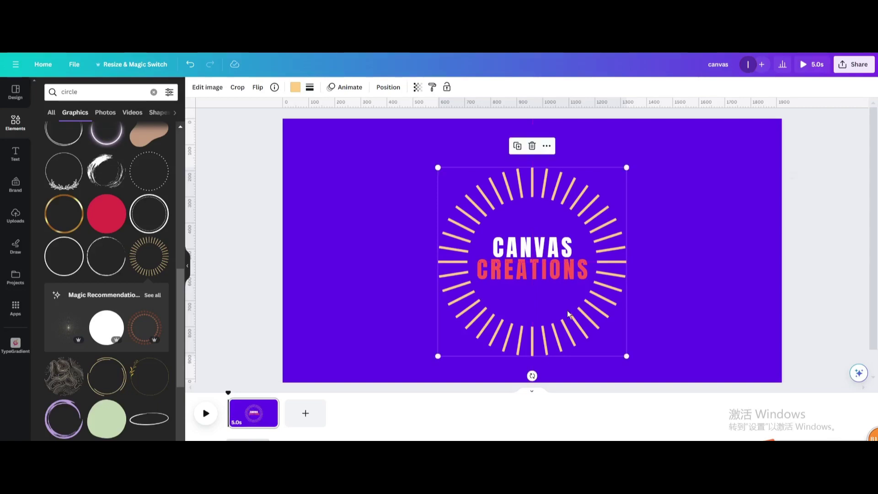
pyautogui.click(295, 87)
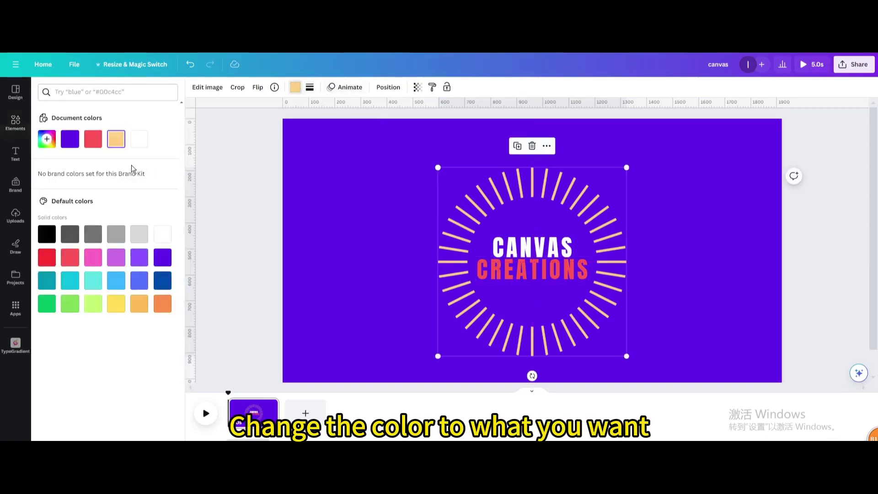
pyautogui.click(138, 142)
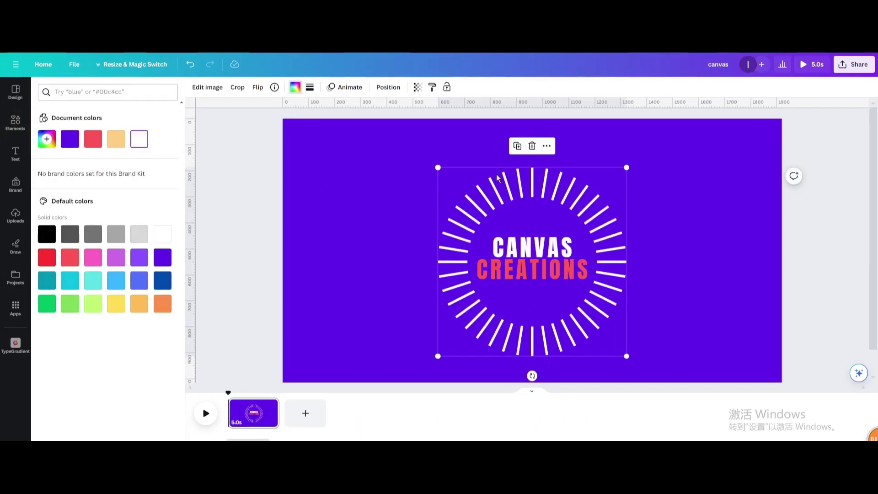
# Step: Give the sunburst a Stomp entrance and a Rotate motion effect, then preview the slide
pyautogui.click(347, 90)
pyautogui.scroll(-1, 104, 247)
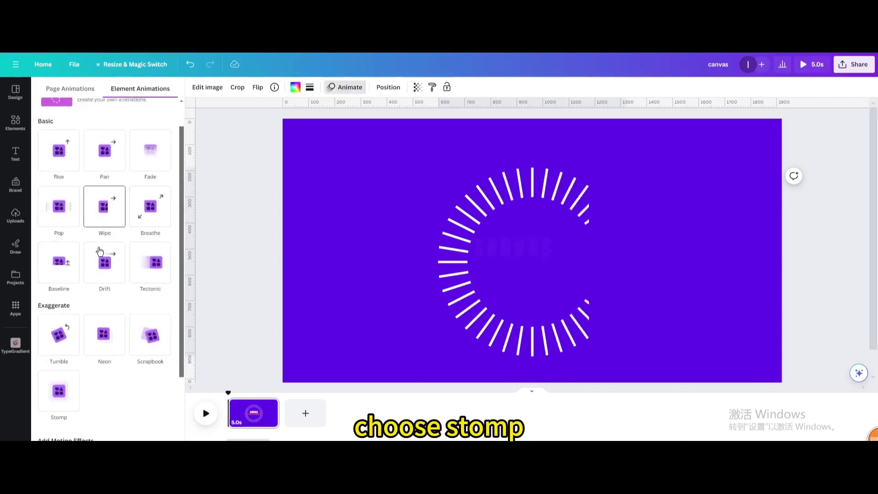
pyautogui.scroll(-3, 99, 252)
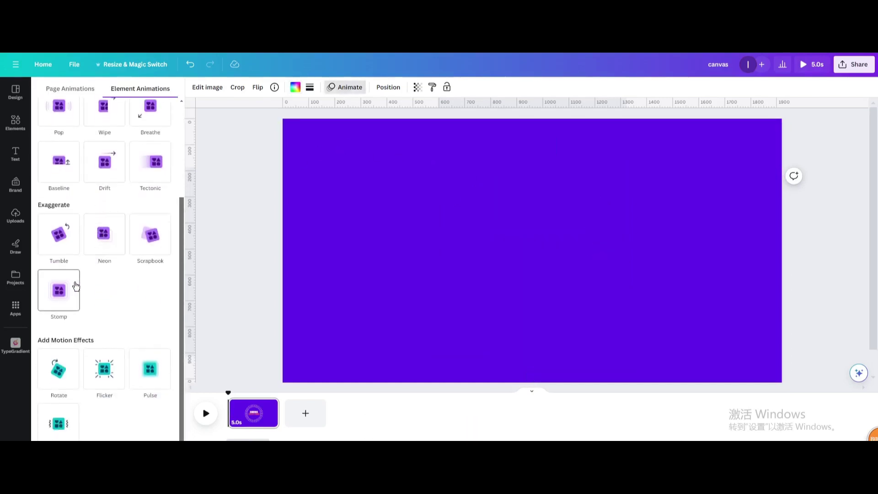
pyautogui.click(76, 286)
pyautogui.scroll(-3, 121, 274)
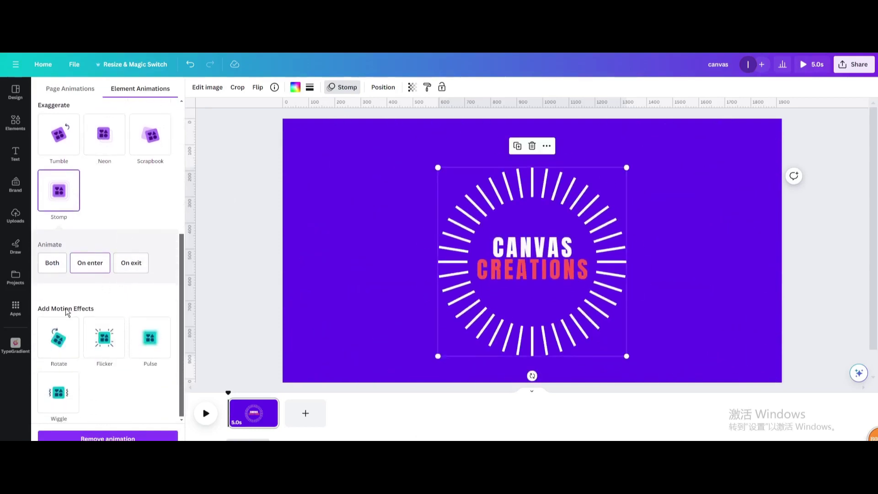
pyautogui.click(59, 341)
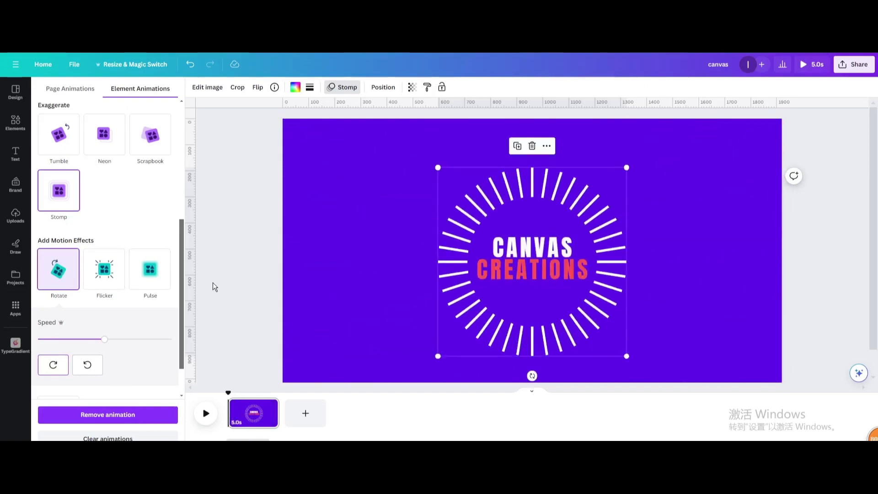
pyautogui.click(207, 414)
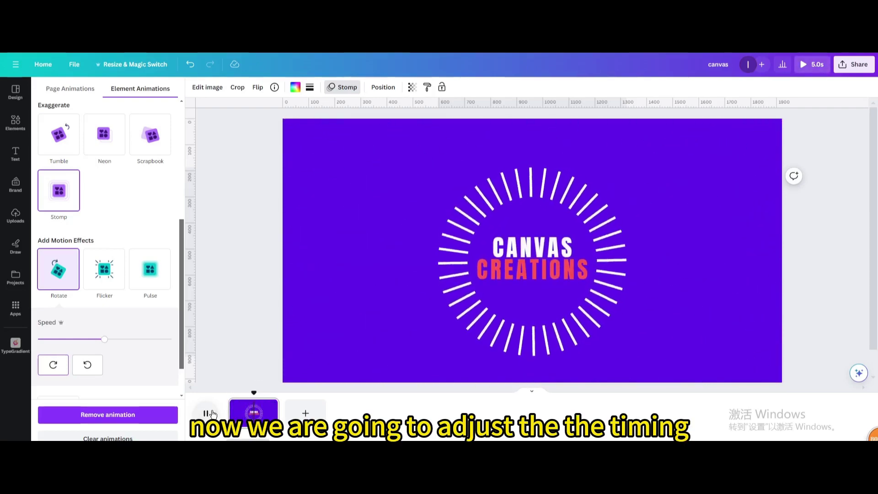
# Step: Stop the preview, show element timings, and start the CANVAS text slightly later
pyautogui.click(207, 414)
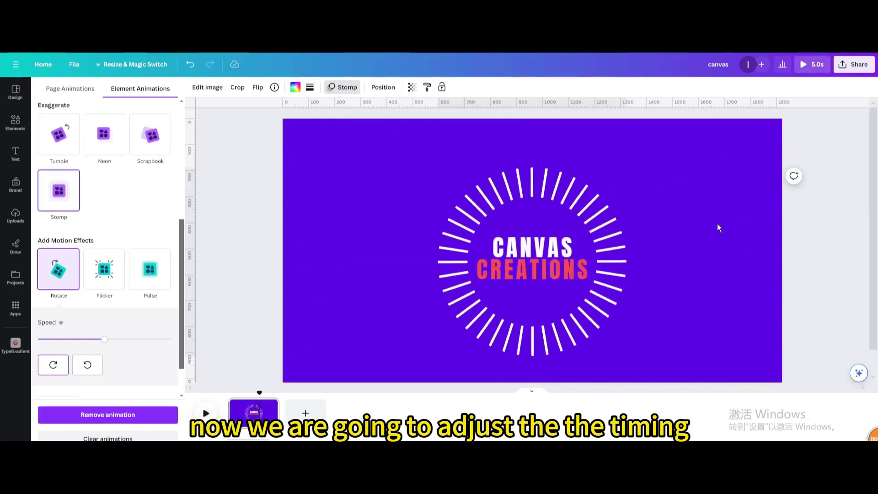
pyautogui.rightClick(525, 255)
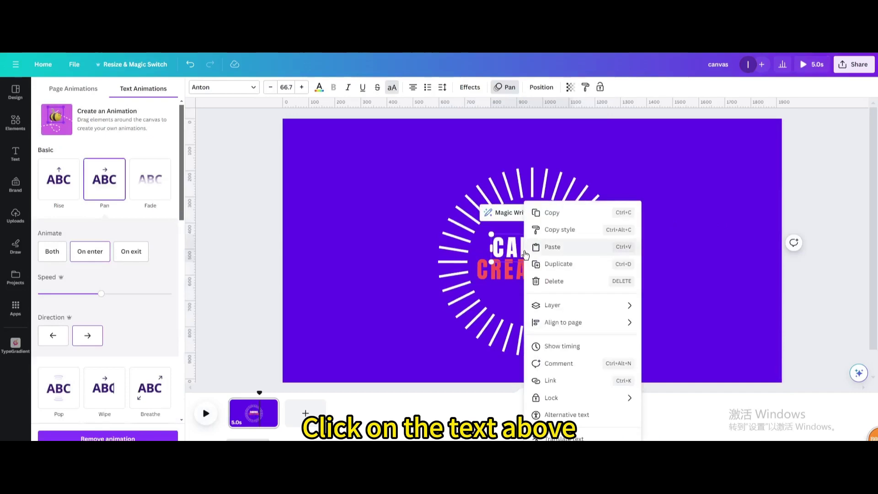
pyautogui.click(573, 346)
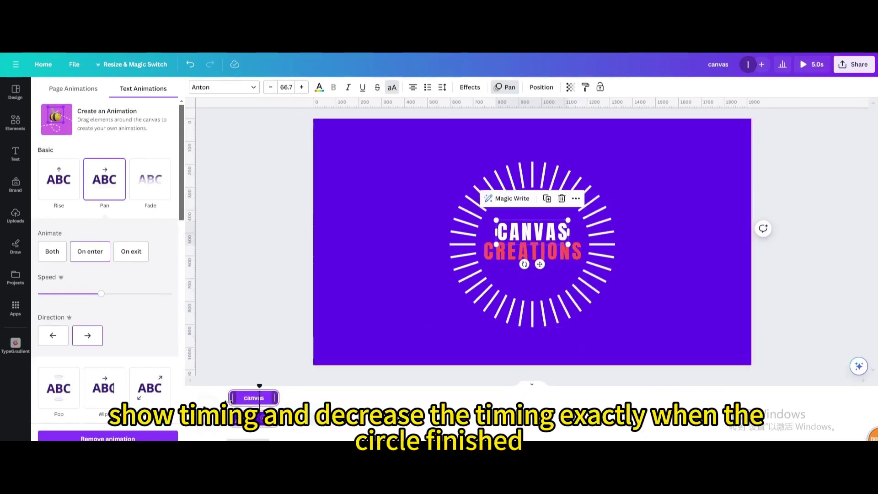
pyautogui.moveTo(231, 400); pyautogui.dragTo(235, 399)
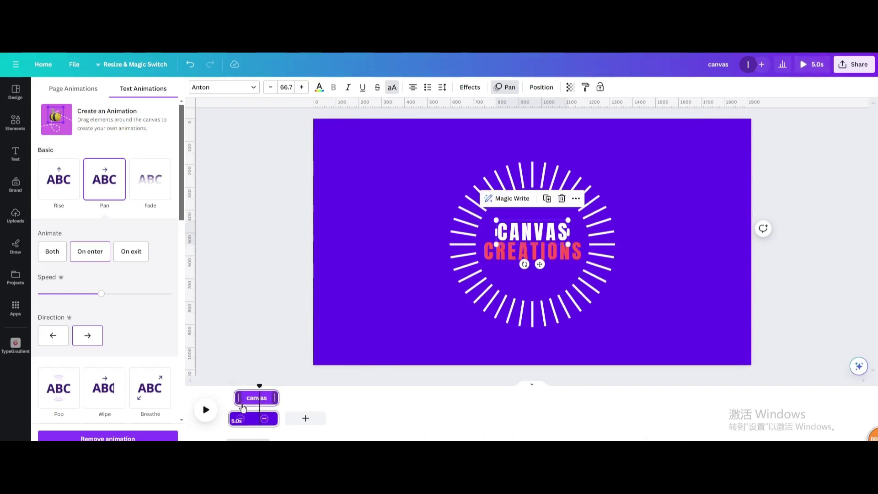
# Step: Shift the CREATIONS text's timing bar later so it follows CANVAS, then replay and pause the preview
pyautogui.click(503, 261)
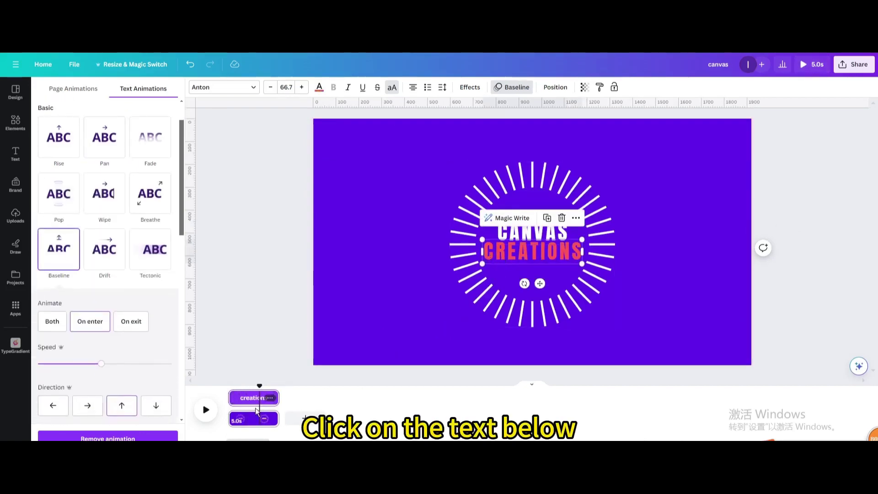
pyautogui.moveTo(231, 398); pyautogui.dragTo(240, 398)
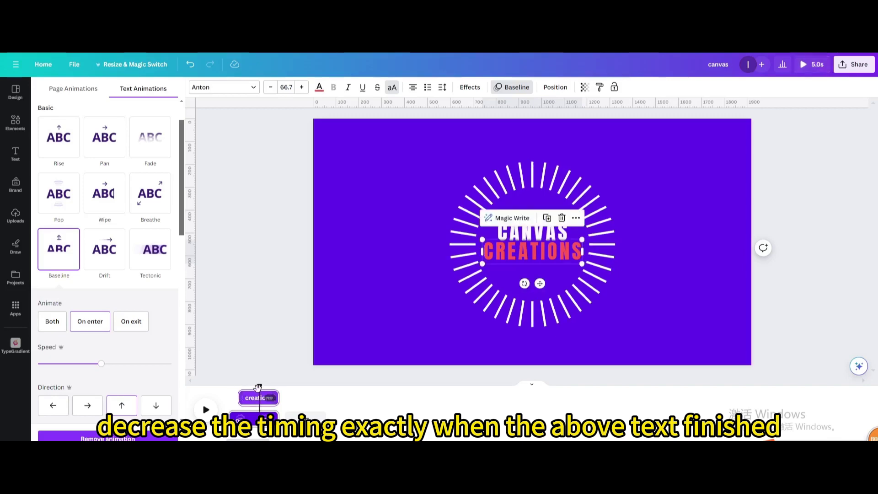
pyautogui.click(228, 392)
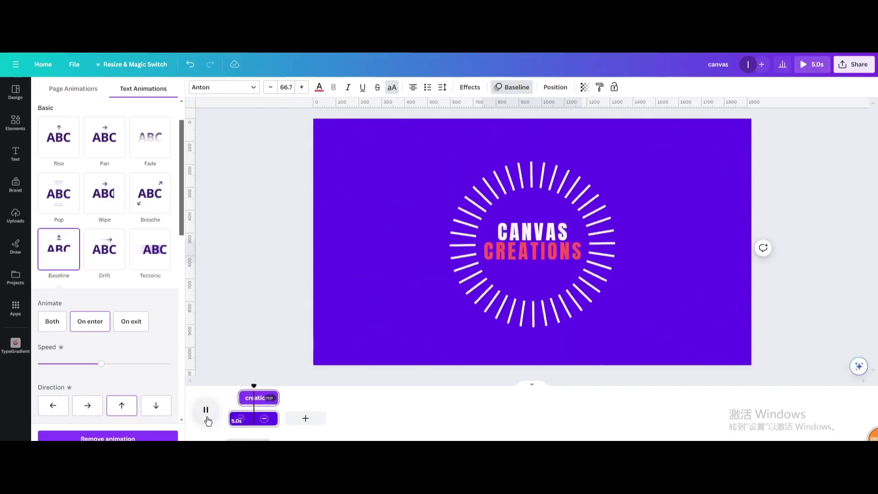
pyautogui.click(208, 418)
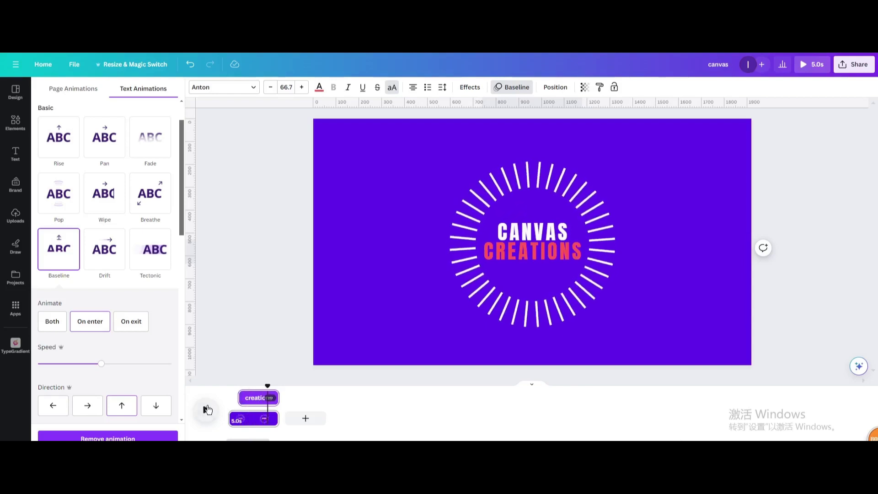
# Step: Download the CANVAS CREATIONS design as a 1080p MP4 video via Share
pyautogui.click(853, 64)
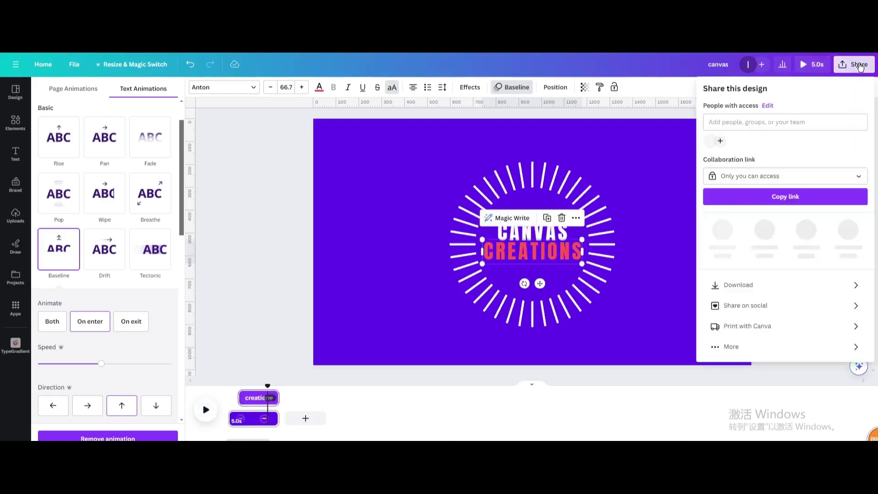
pyautogui.click(739, 274)
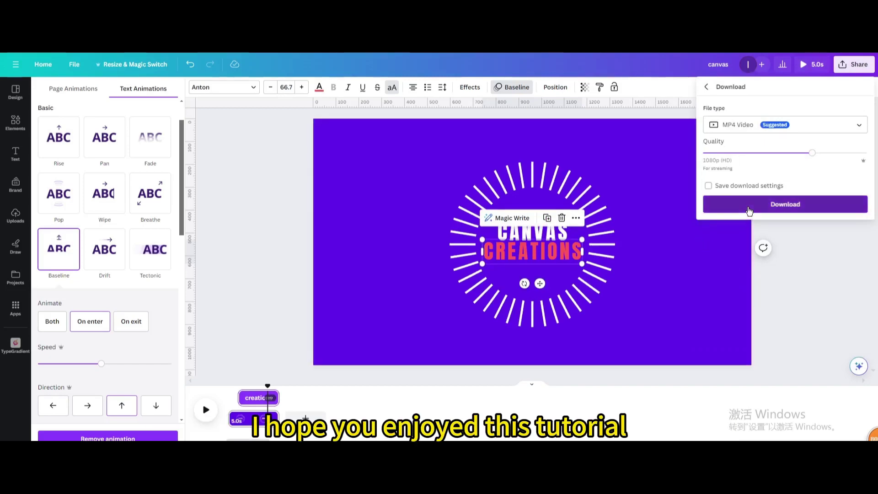
pyautogui.click(748, 207)
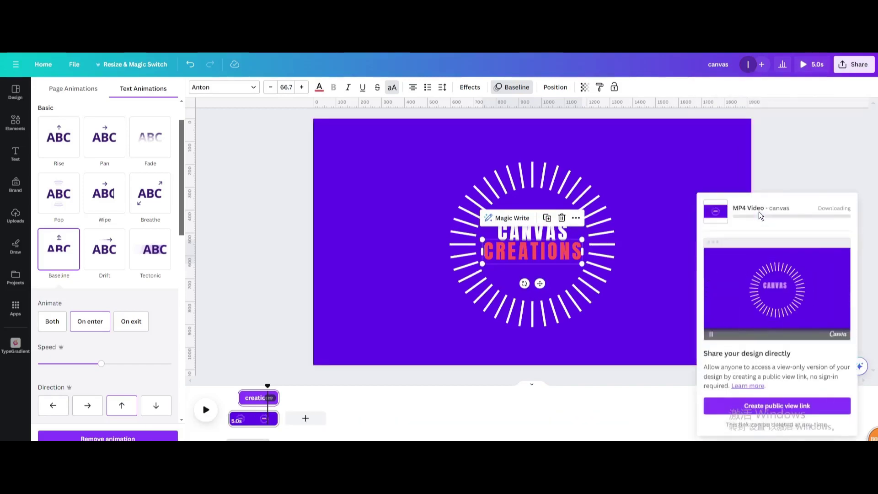